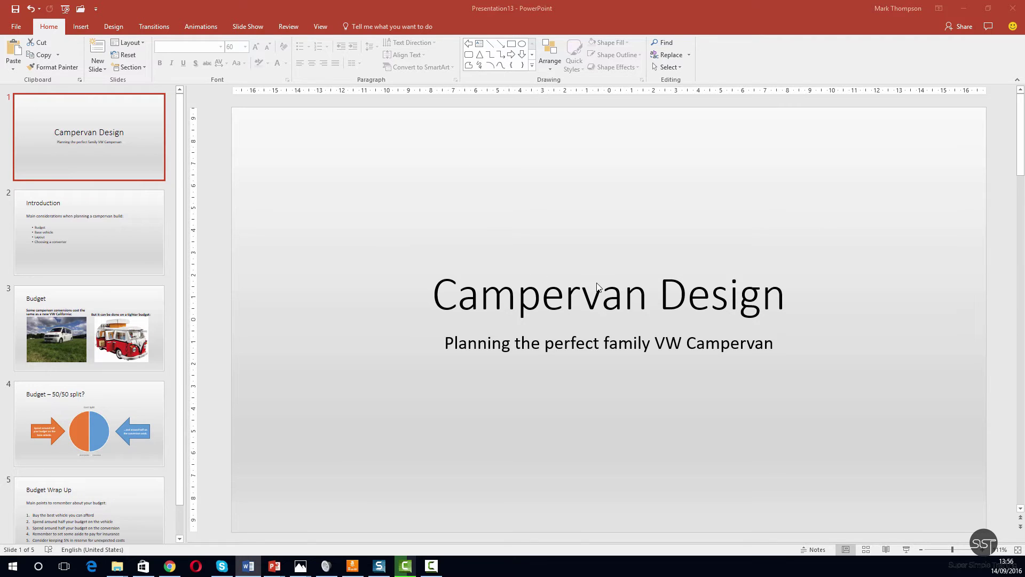
# Select the whole 'Campervan Design' title and change its font size from 60 to 72 pt
pyautogui.click(480, 297)
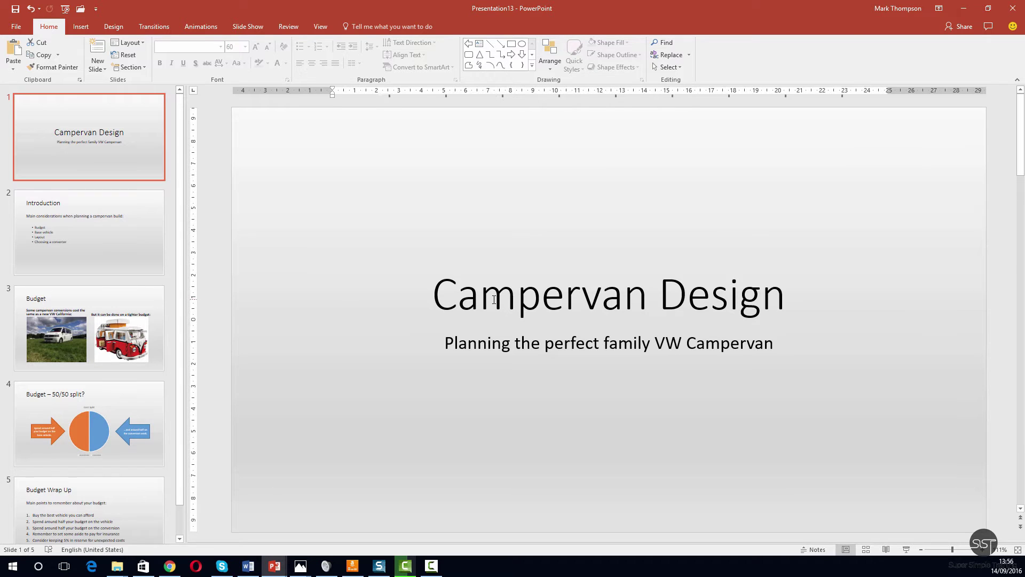
pyautogui.doubleClick(492, 296)
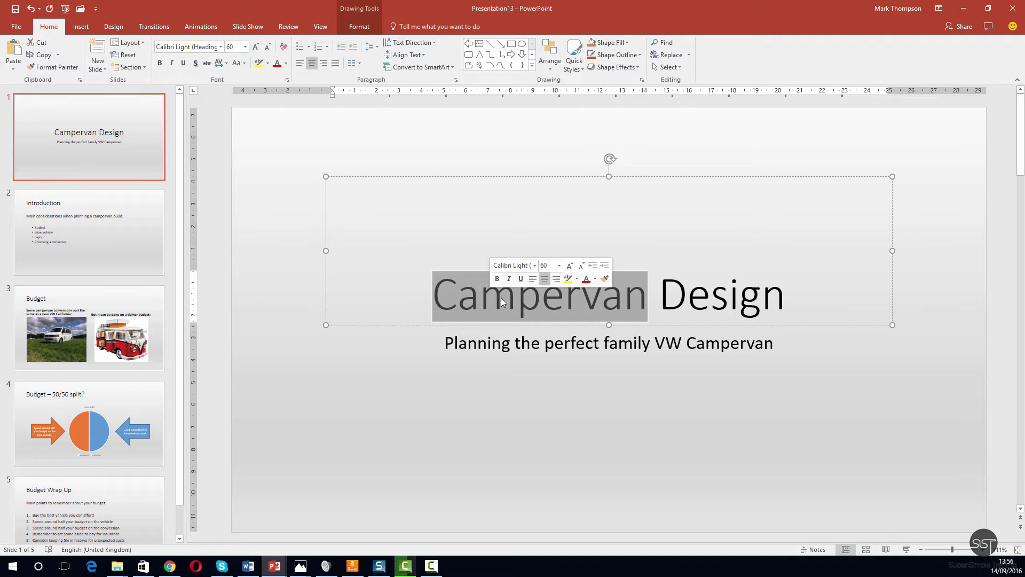
pyautogui.click(506, 300)
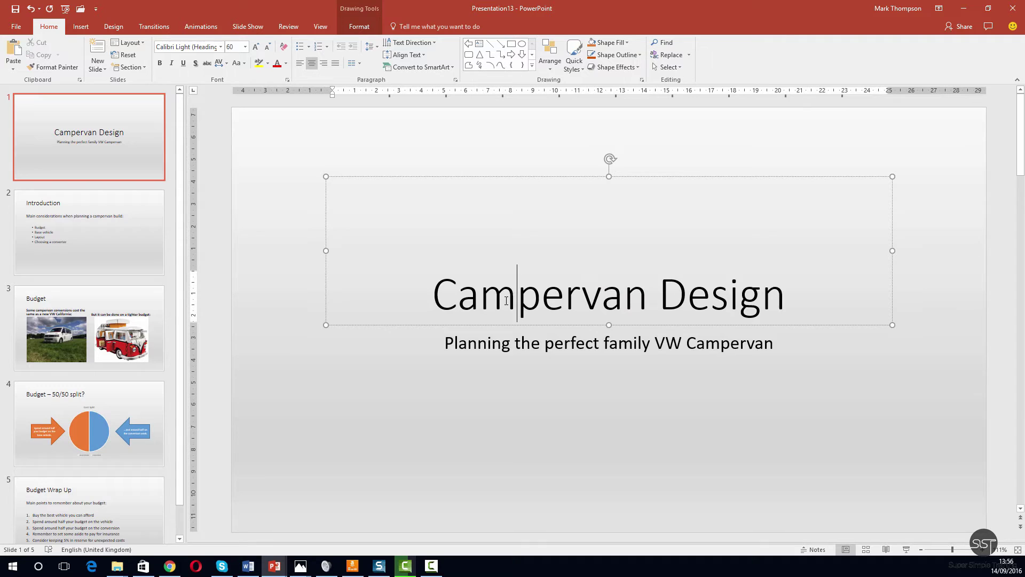
pyautogui.tripleClick(488, 303)
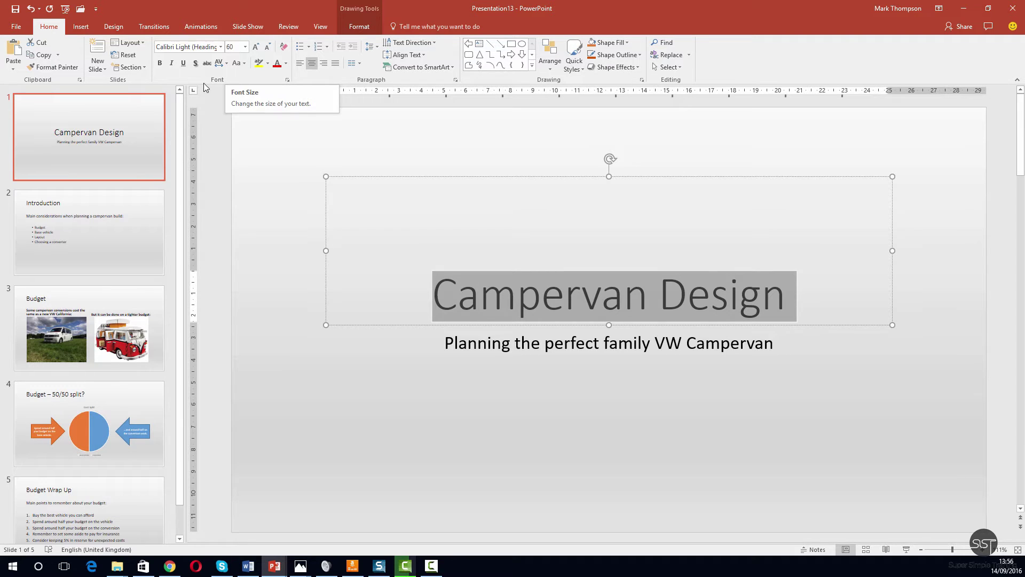
pyautogui.click(245, 47)
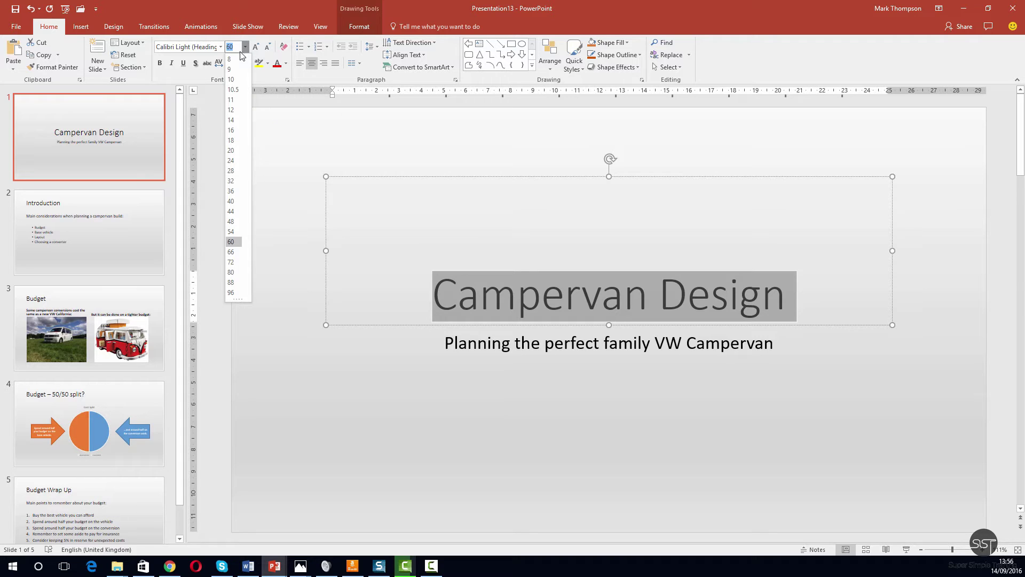
pyautogui.click(233, 262)
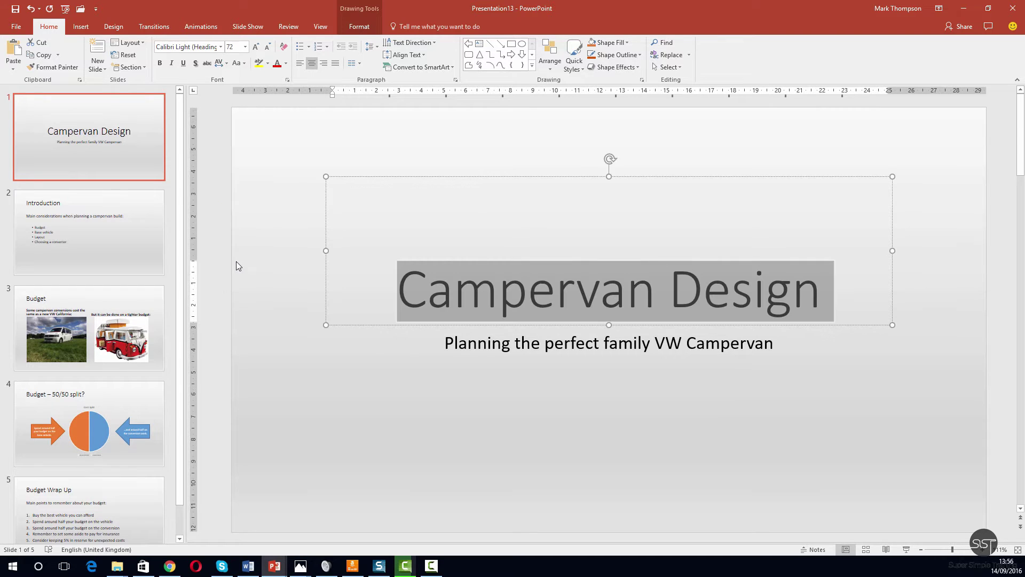
pyautogui.click(563, 380)
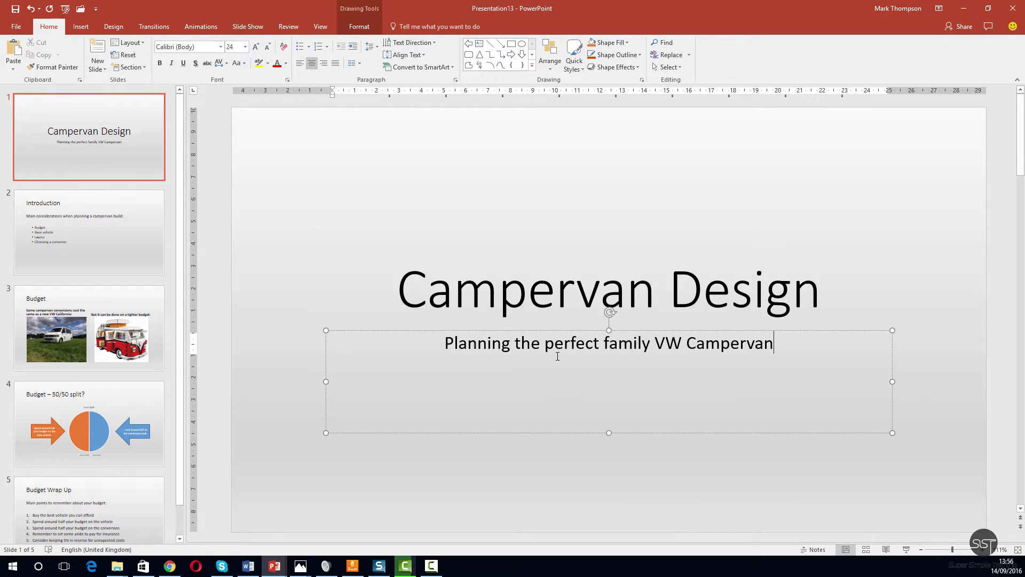
# Resize the subtitle 'Planning the perfect family VW Campervan' to 28 pt, up to 32 then back down
pyautogui.hotkey('alt', 'Tab')
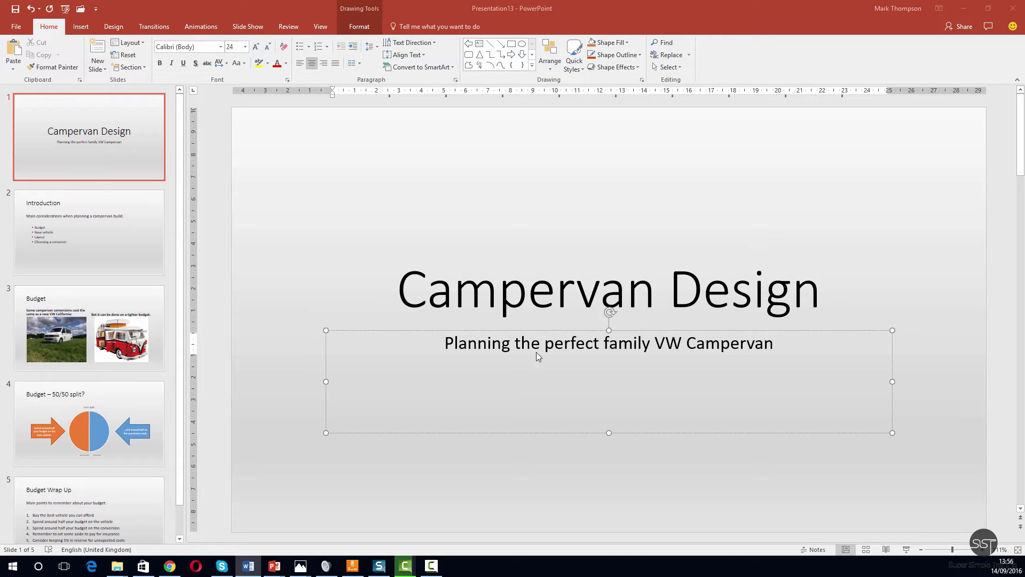
pyautogui.hotkey('alt', 'Tab')
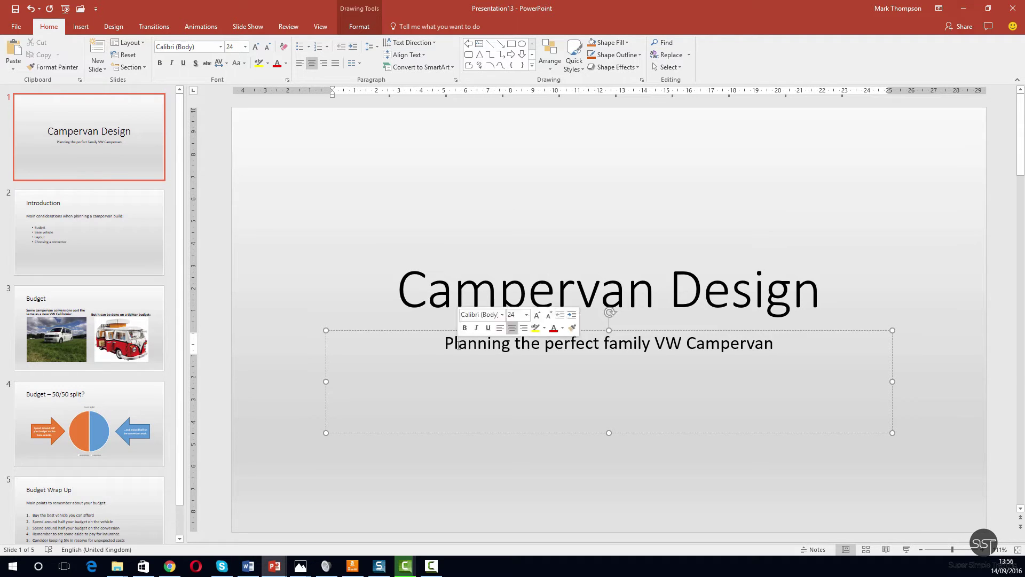
pyautogui.tripleClick(458, 344)
pyautogui.doubleClick(458, 344)
pyautogui.tripleClick(459, 345)
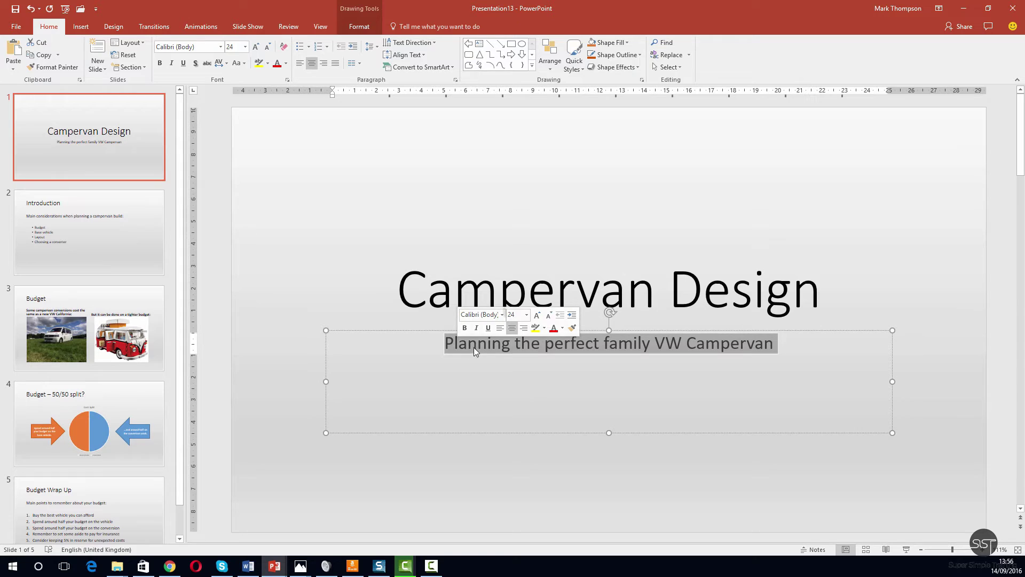
pyautogui.click(538, 316)
pyautogui.click(539, 316)
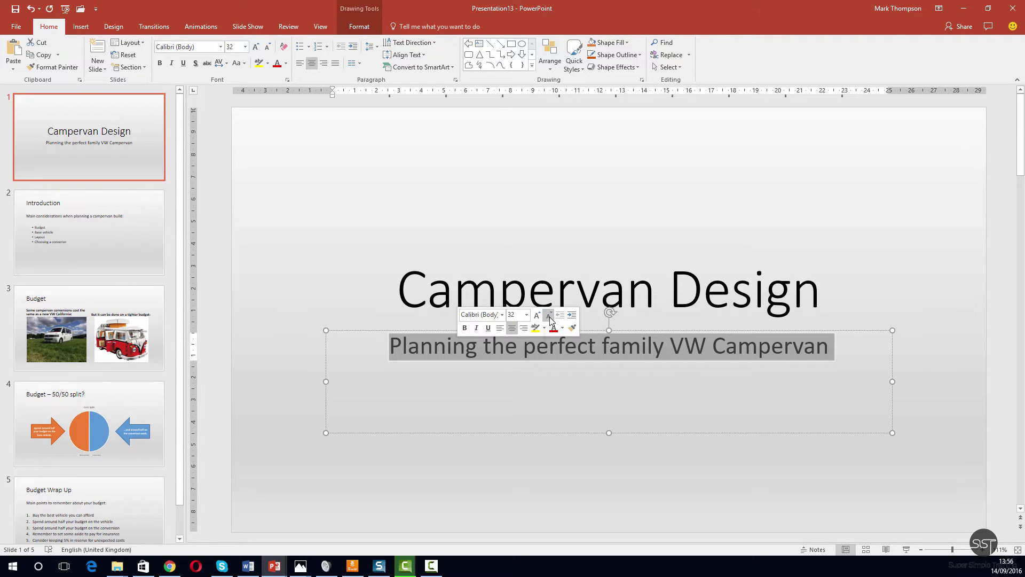
pyautogui.click(550, 320)
pyautogui.click(876, 299)
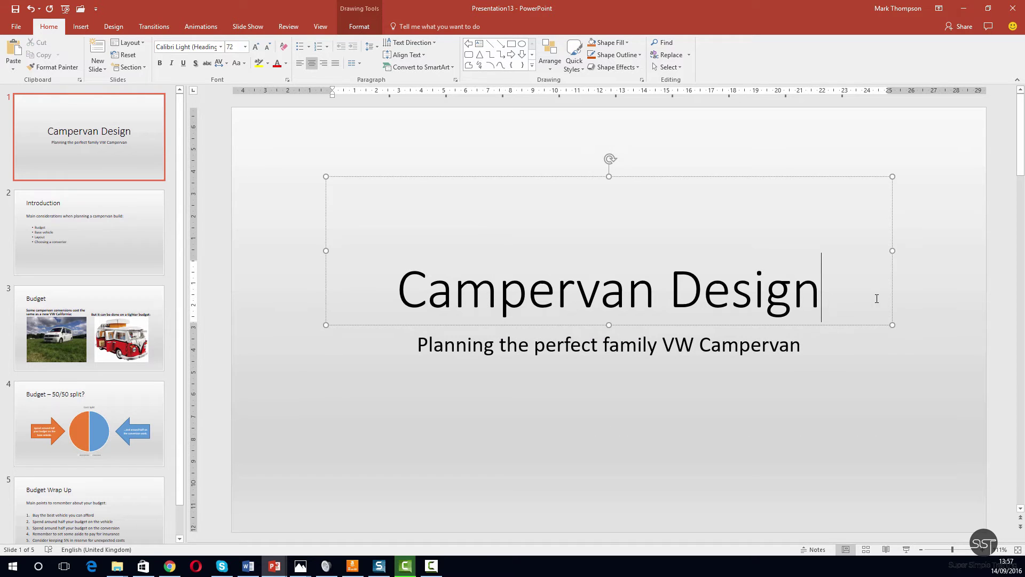
pyautogui.click(887, 350)
pyautogui.hotkey('alt', 'Tab')
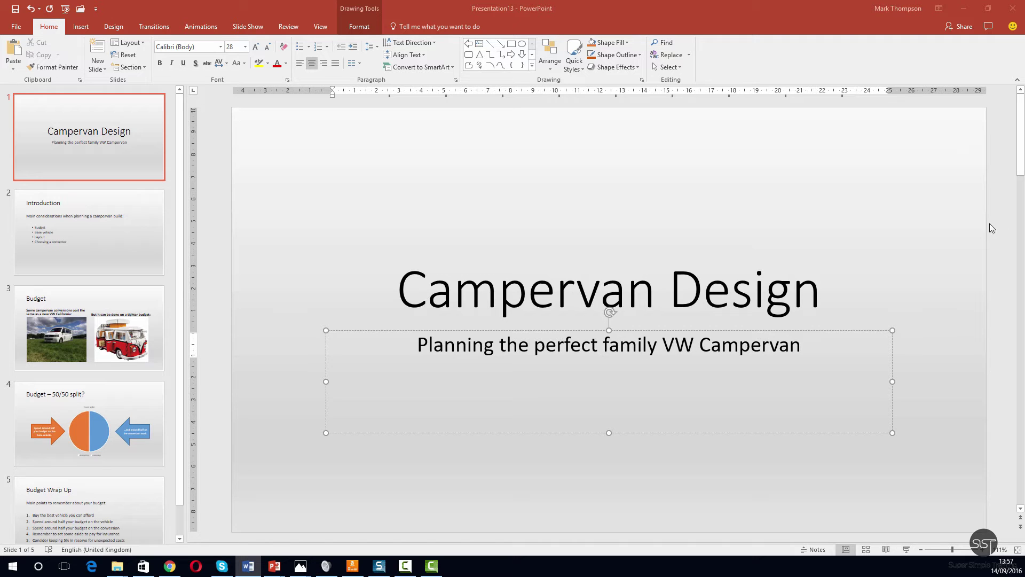
pyautogui.hotkey('alt', 'Tab')
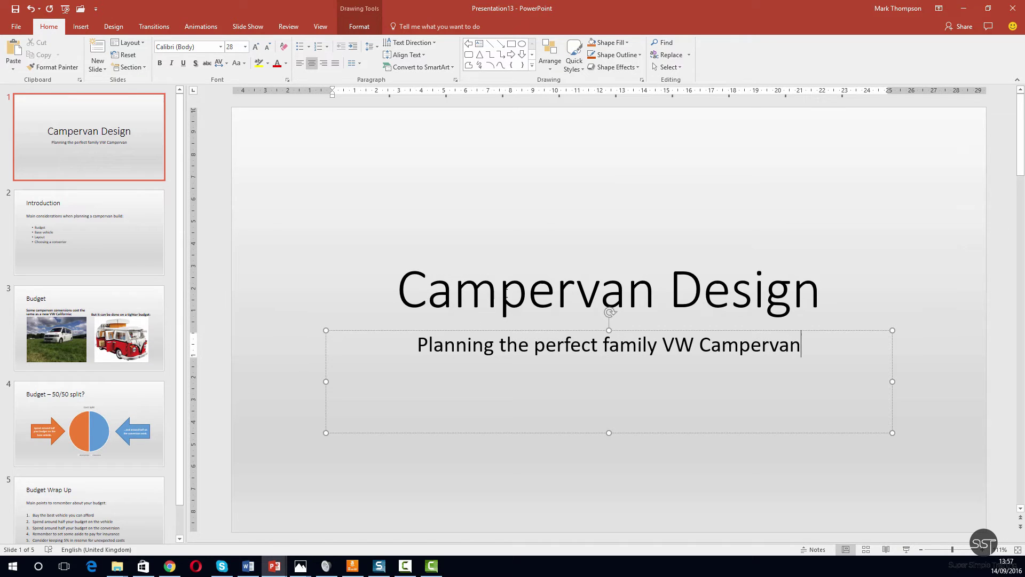
# Change the 'Campervan Design' title's font colour from grey to dark blue
pyautogui.click(425, 289)
pyautogui.doubleClick(438, 290)
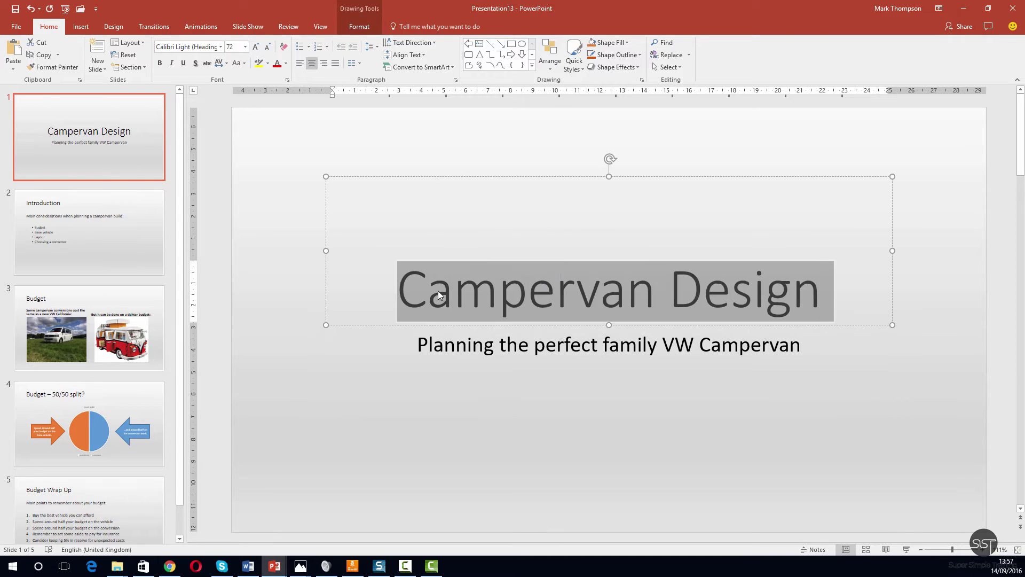
pyautogui.tripleClick(439, 290)
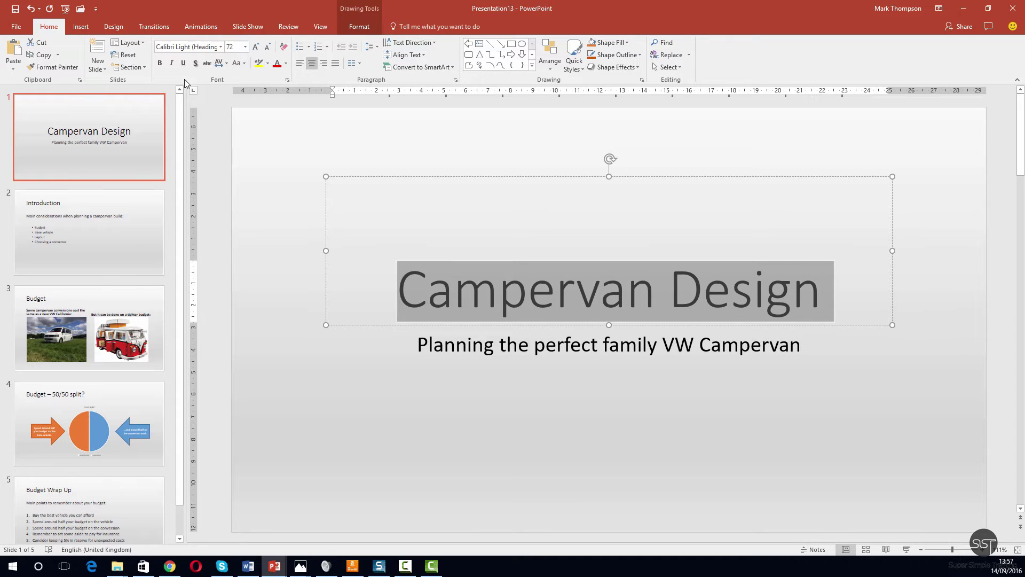
pyautogui.click(286, 65)
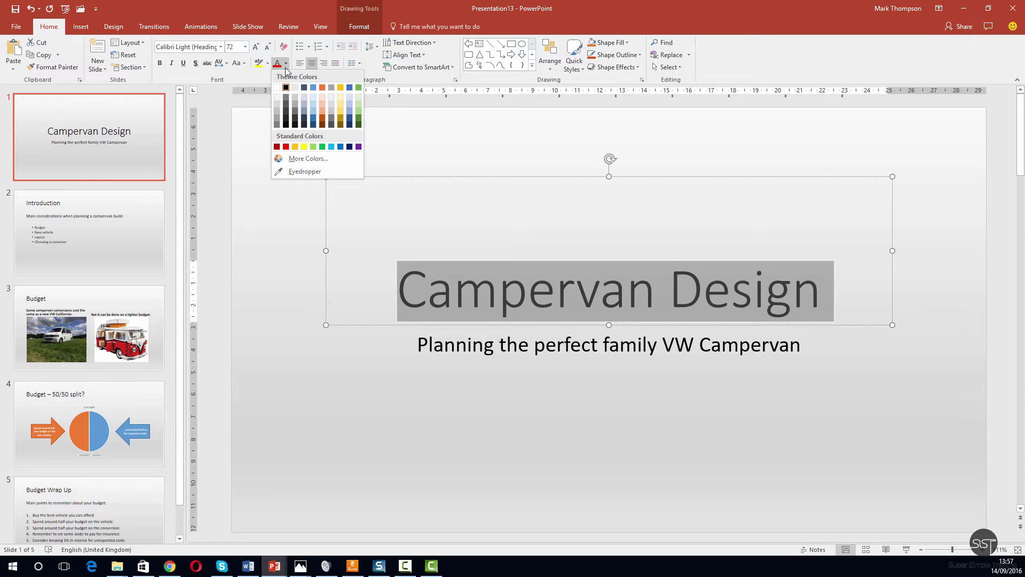
pyautogui.click(348, 126)
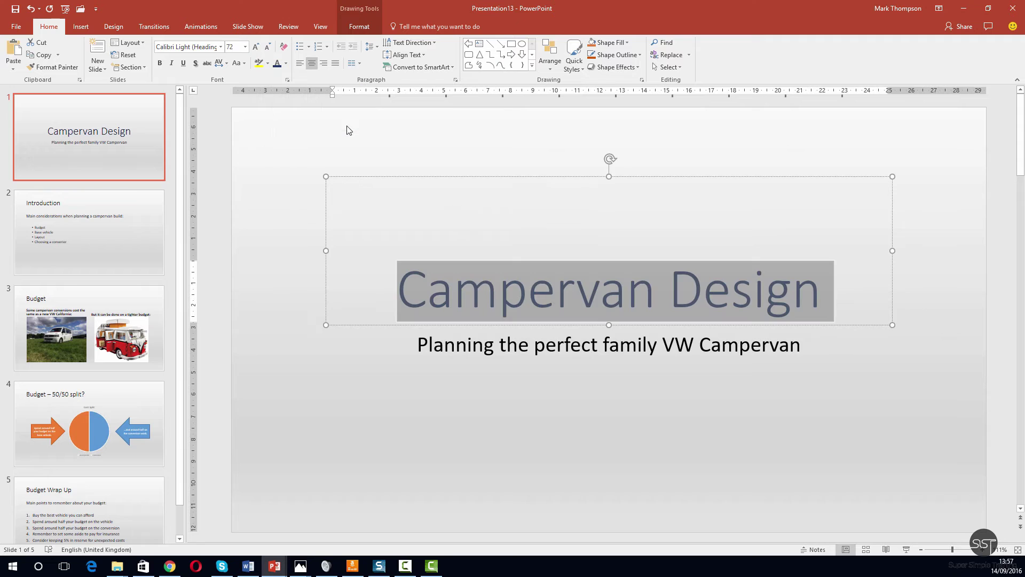
pyautogui.click(537, 361)
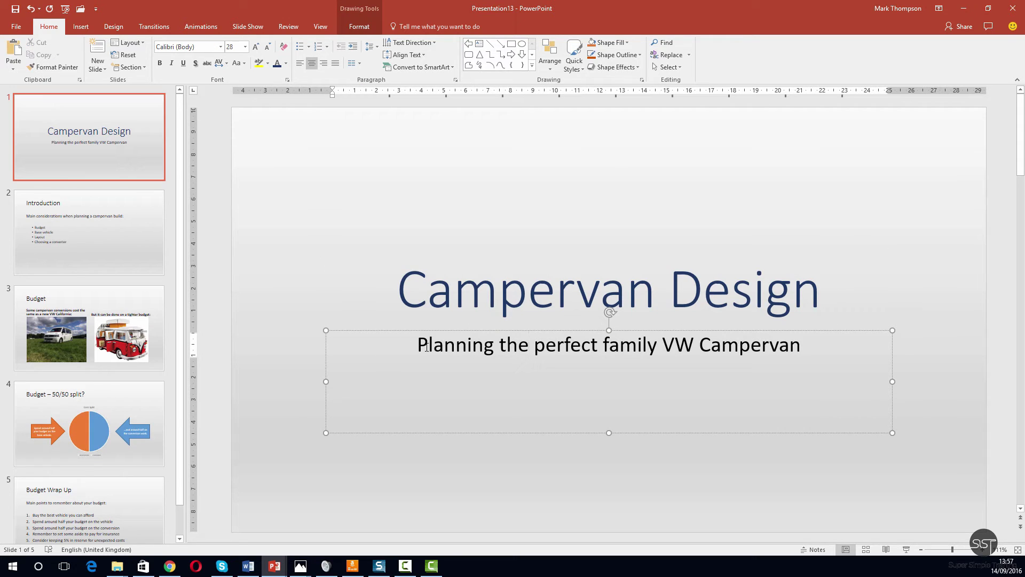
# Make the subtitle line dark blue to match the title, then deselect the text
pyautogui.tripleClick(446, 347)
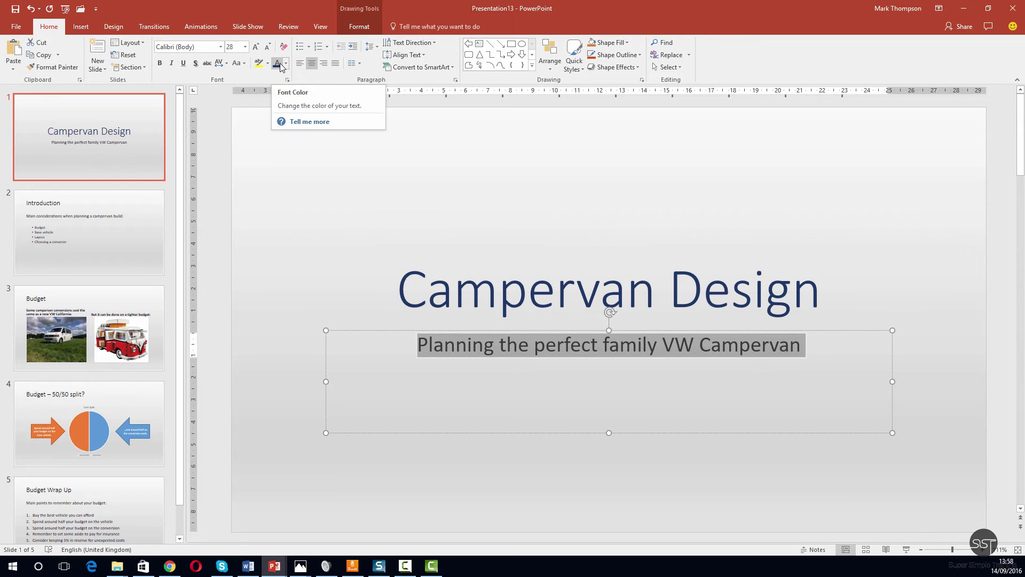
pyautogui.click(393, 259)
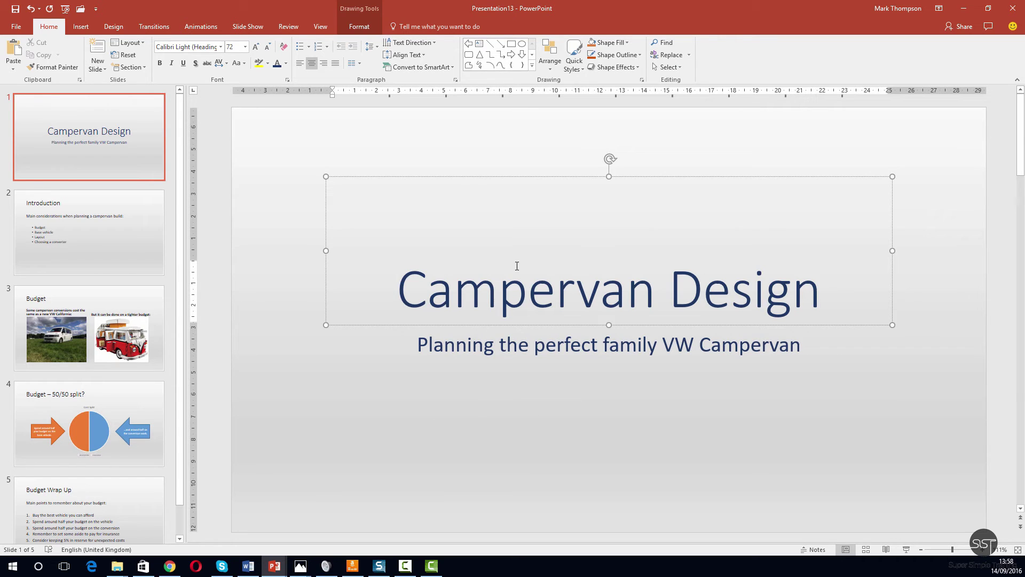
pyautogui.press('Escape')
pyautogui.press('Escape')
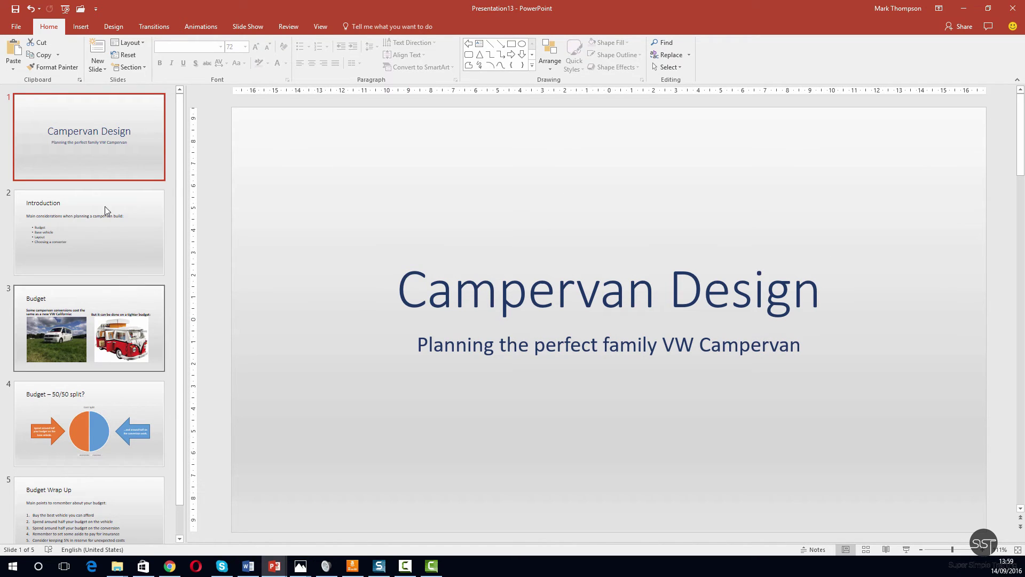
# Bold the word 'best' in point 1 of the Budget Wrap Up slide (slide 5)
pyautogui.click(91, 524)
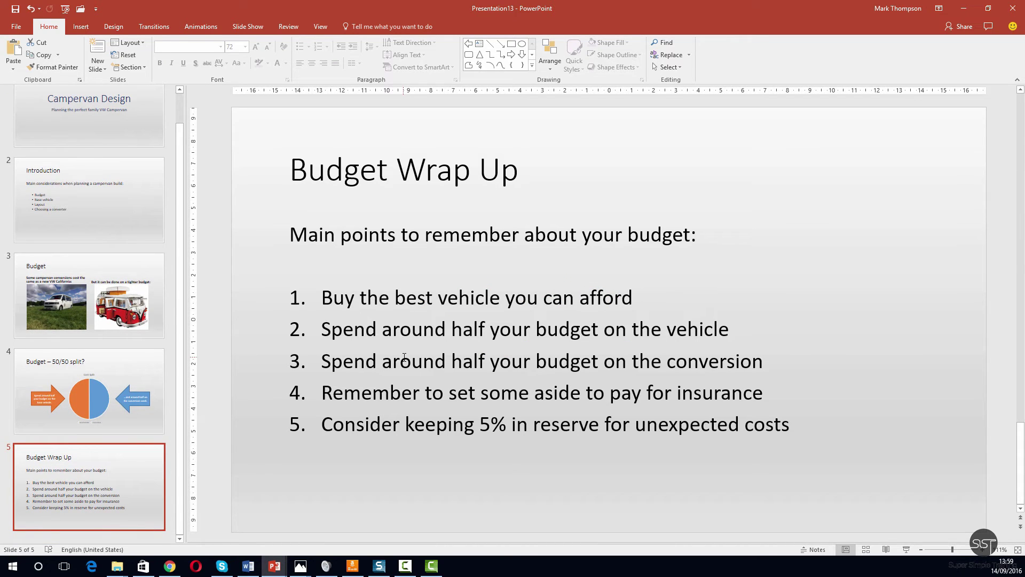
pyautogui.click(398, 297)
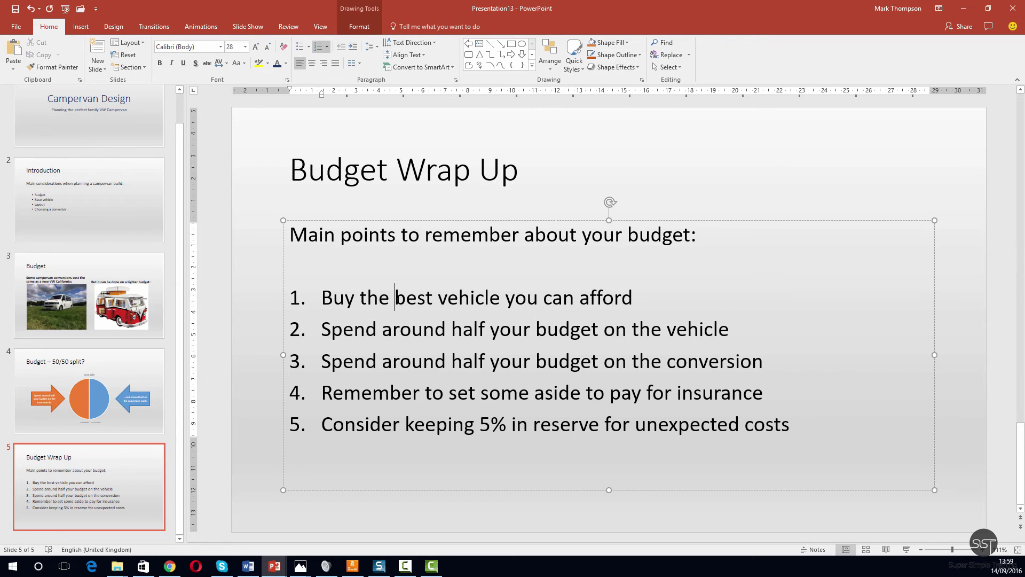
pyautogui.moveTo(395, 297); pyautogui.dragTo(435, 304)
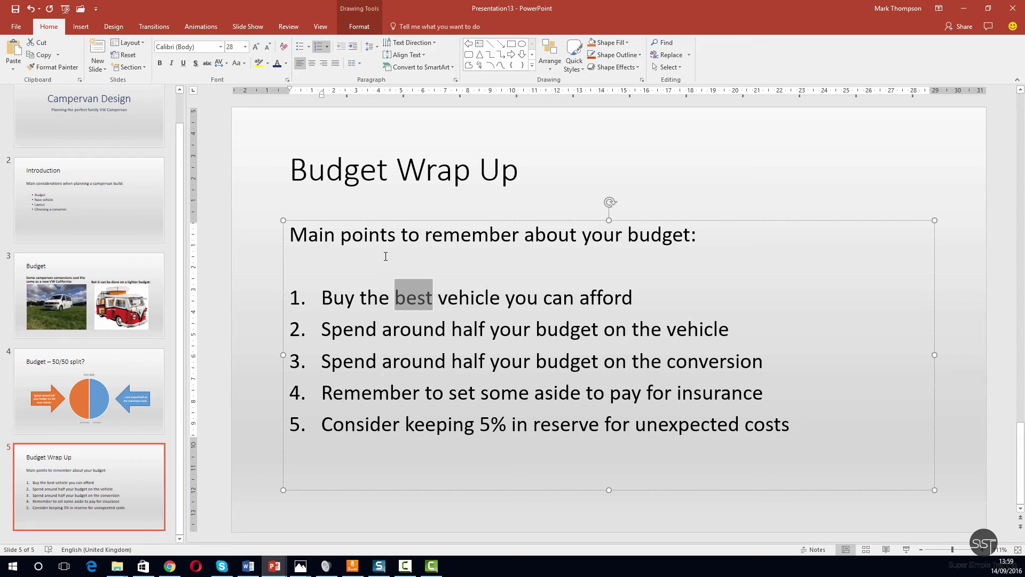
pyautogui.click(162, 65)
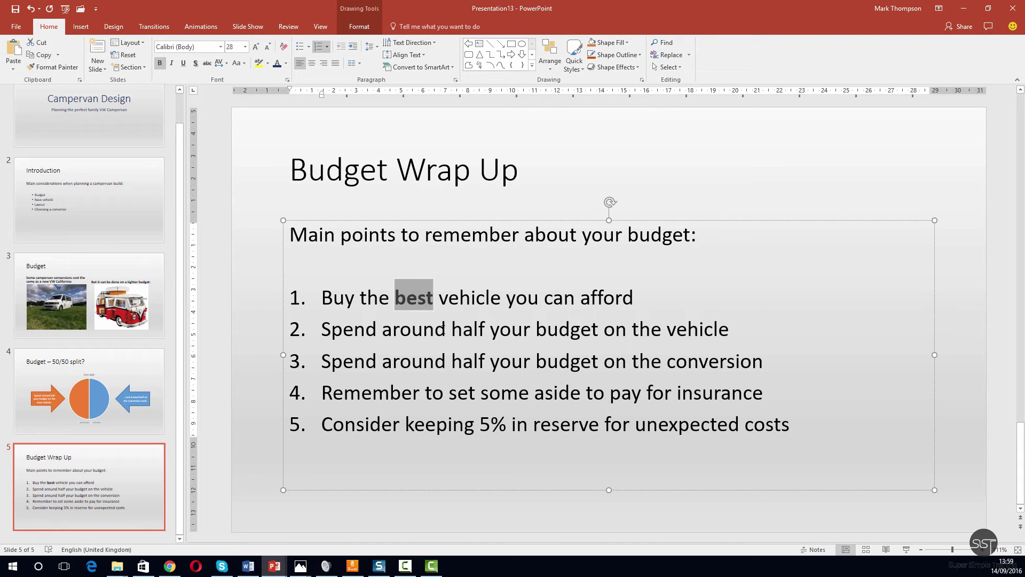
pyautogui.click(446, 329)
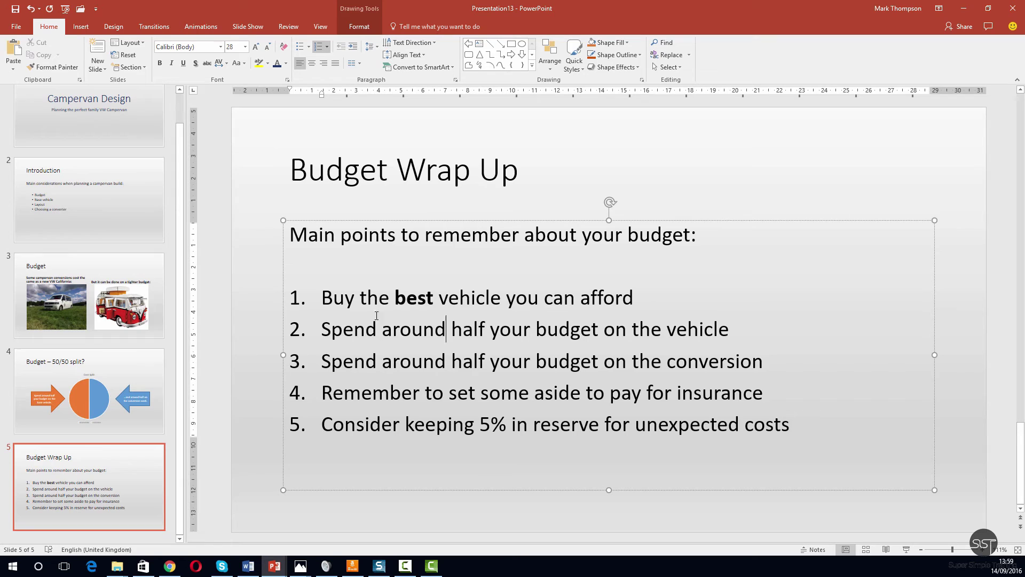
pyautogui.click(397, 295)
pyautogui.moveTo(398, 293); pyautogui.dragTo(434, 298)
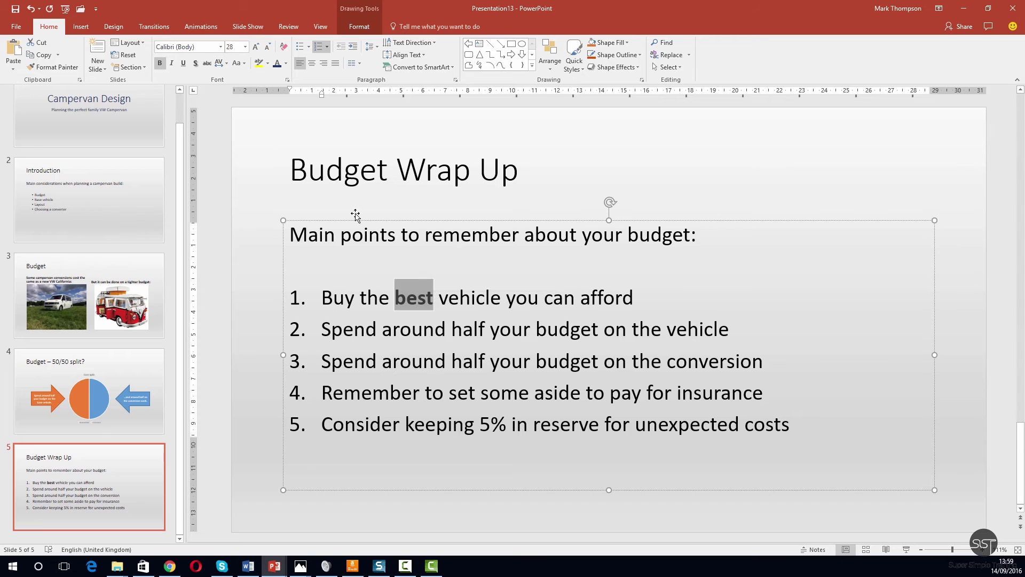
# Replace the bold on 'best' with an underline, removing the italics tried along the way
pyautogui.click(172, 63)
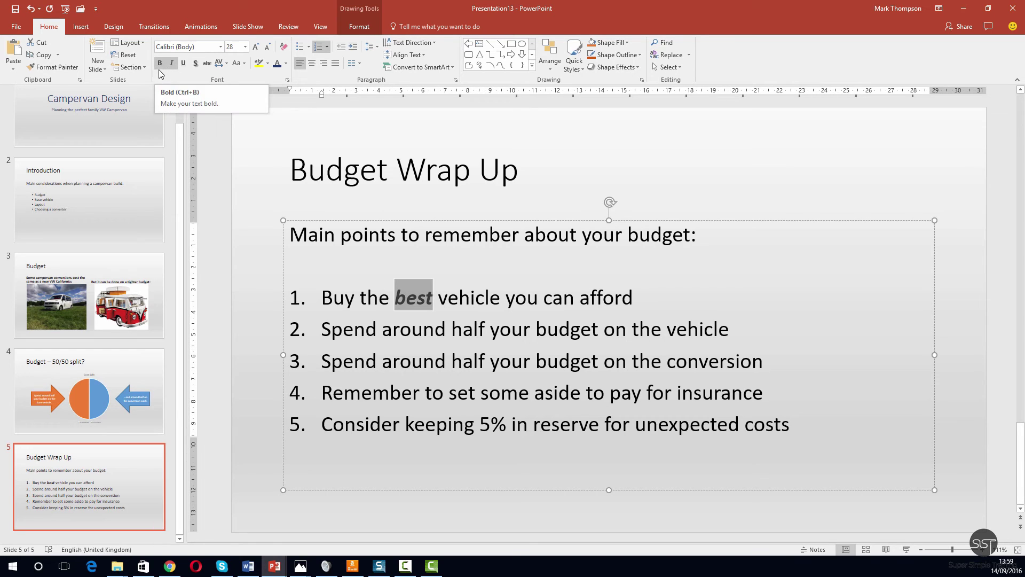
pyautogui.click(160, 63)
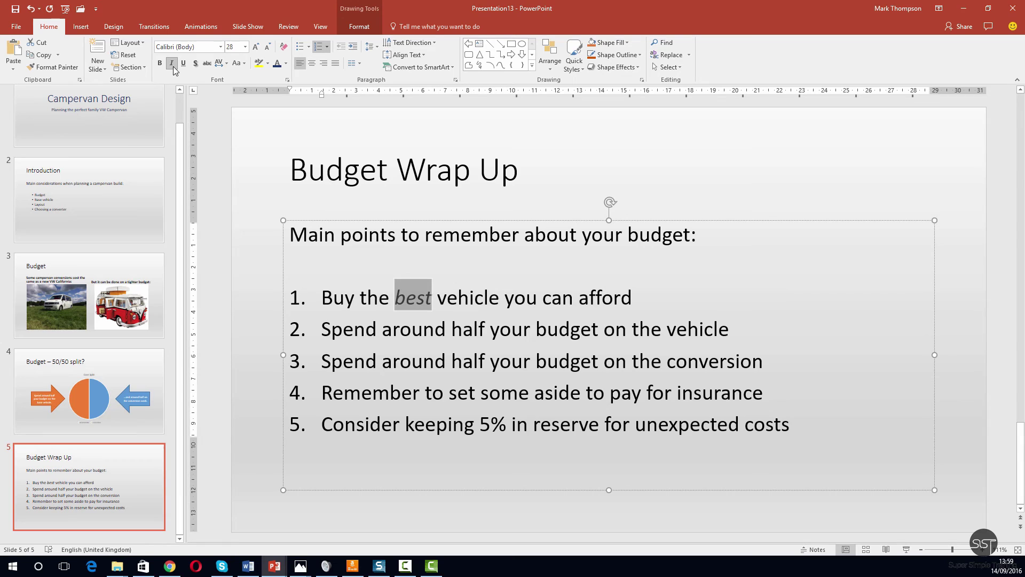
pyautogui.click(536, 361)
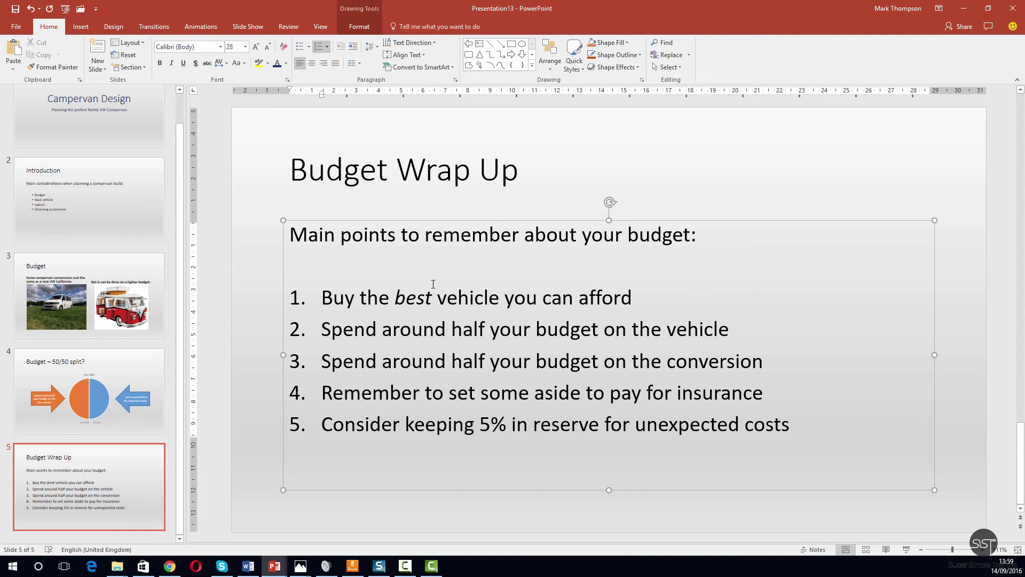
pyautogui.click(434, 329)
pyautogui.moveTo(395, 293); pyautogui.dragTo(433, 302)
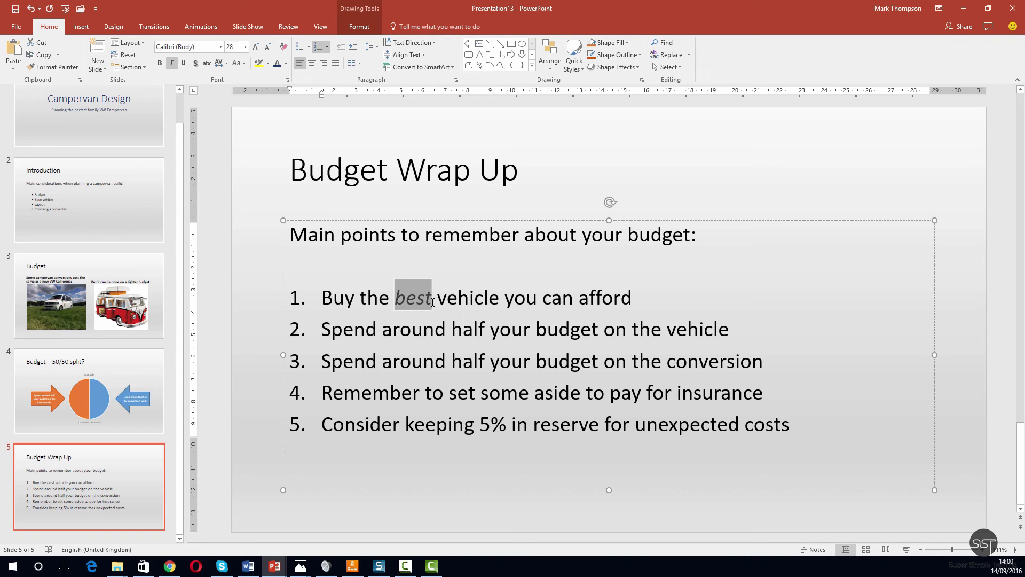
pyautogui.click(172, 64)
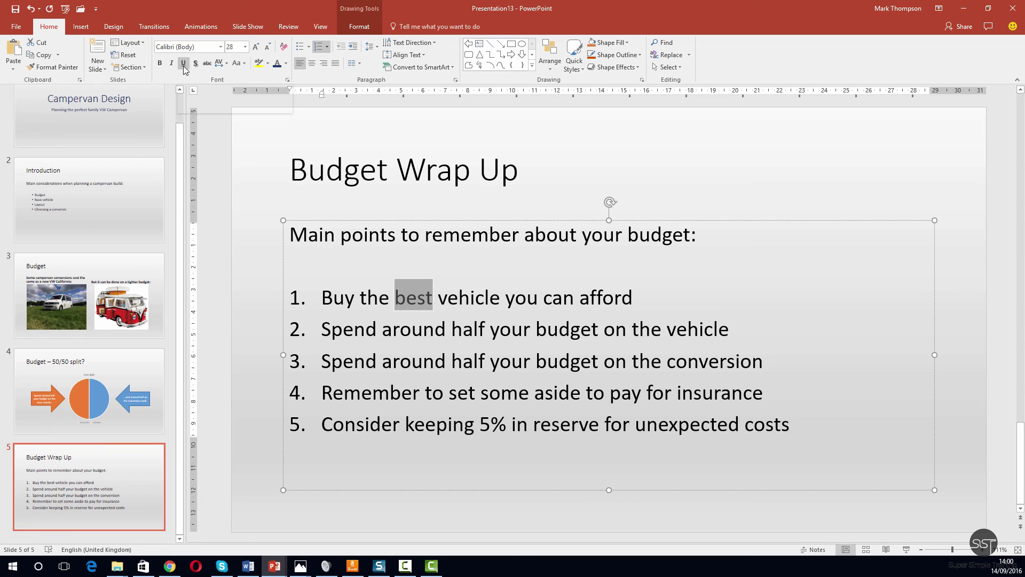
pyautogui.click(184, 64)
pyautogui.click(399, 322)
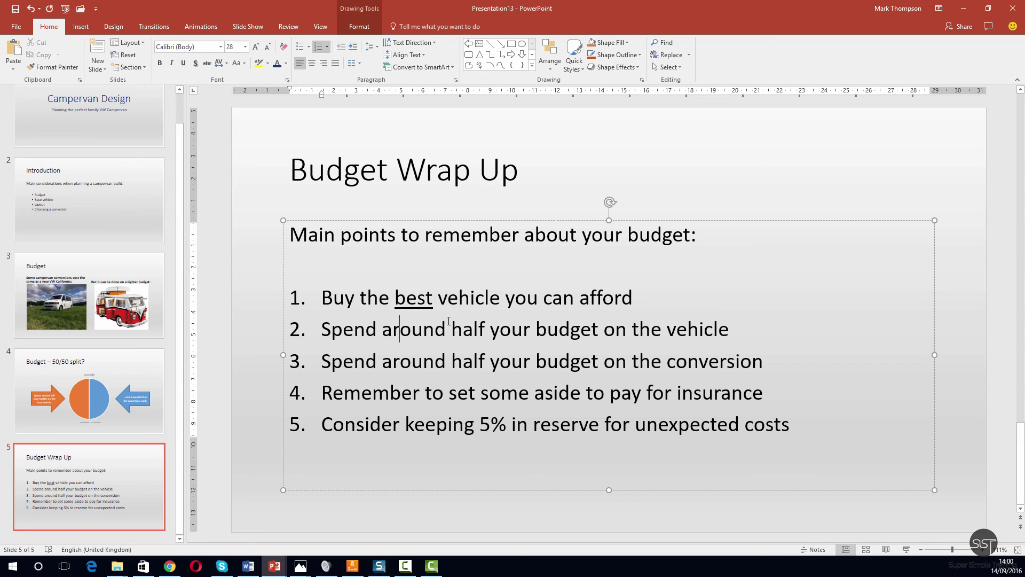